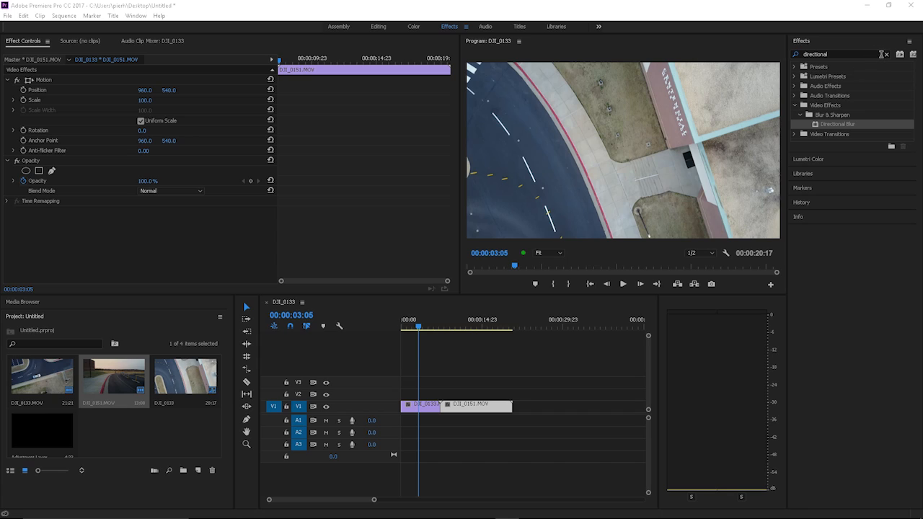
# Find the Directional Blur effect by searching for "direction" and apply it to the DJI_0133.MOV clip in the timeline.
pyautogui.click(886, 54)
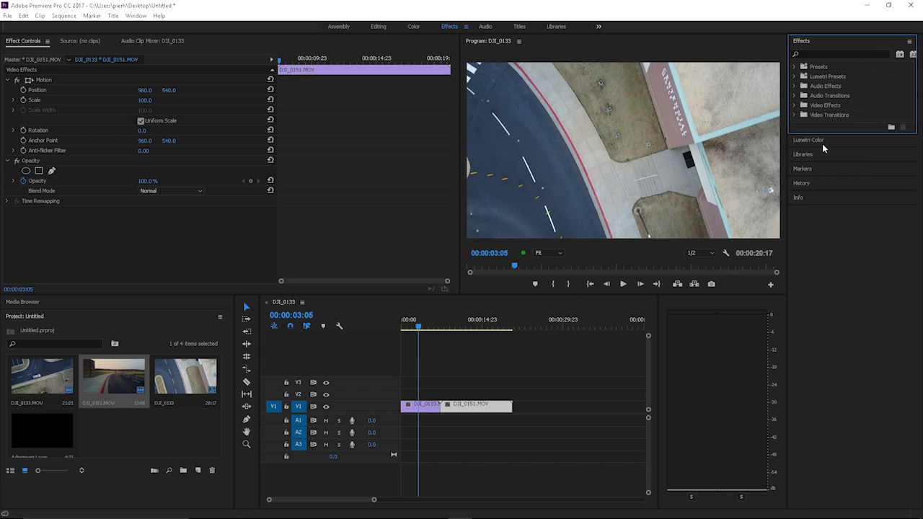
pyautogui.click(832, 55)
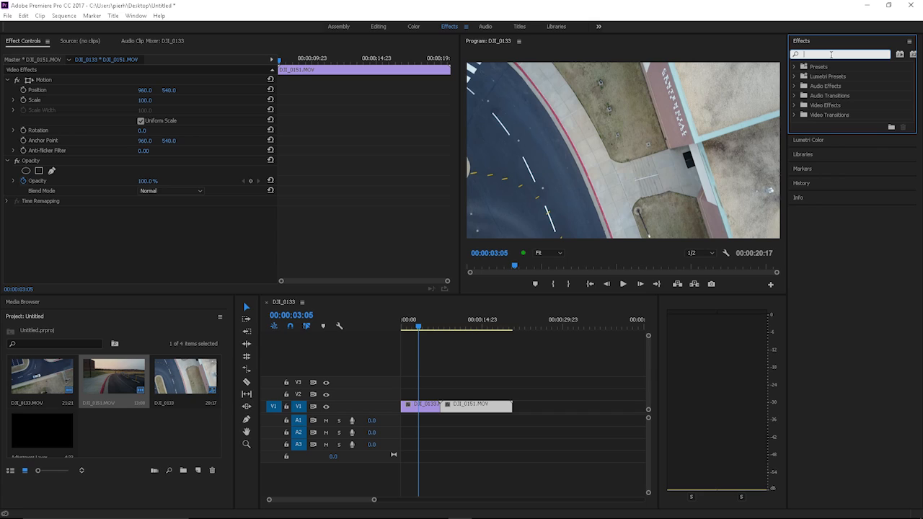
pyautogui.write('direction')
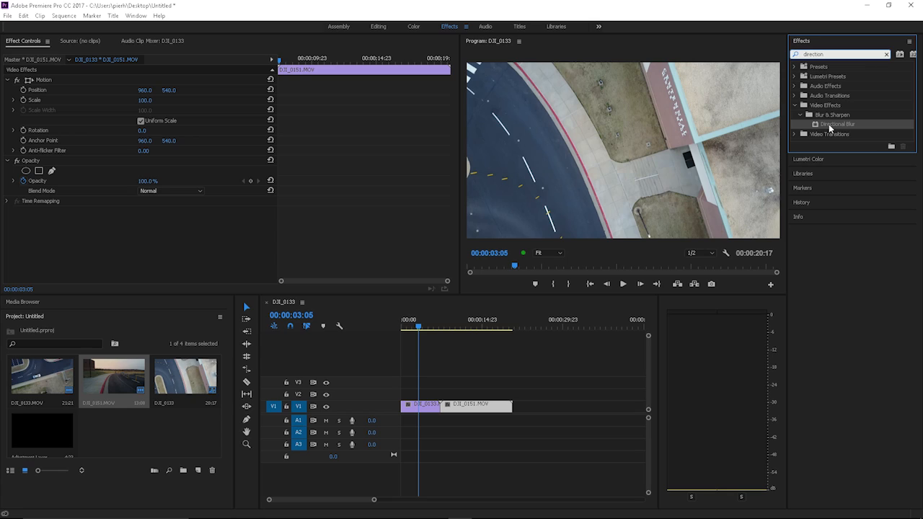
pyautogui.moveTo(829, 124); pyautogui.dragTo(425, 409)
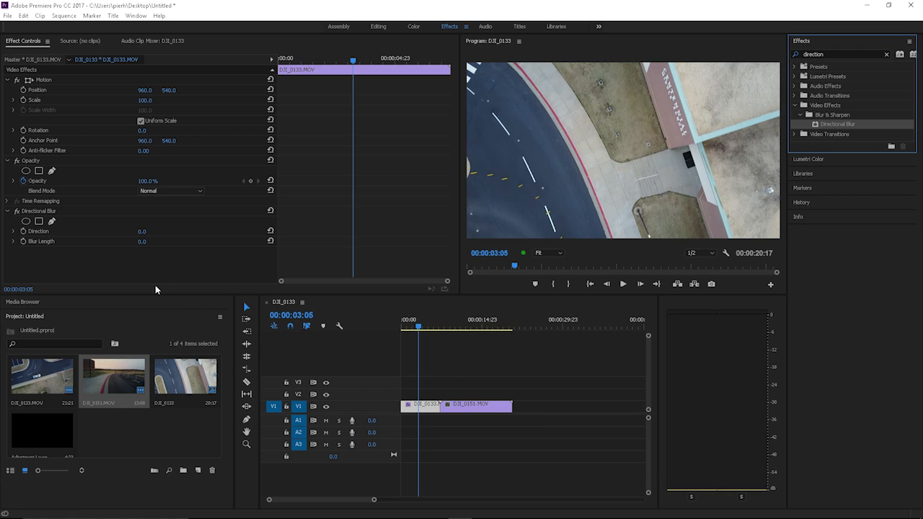
pyautogui.click(32, 212)
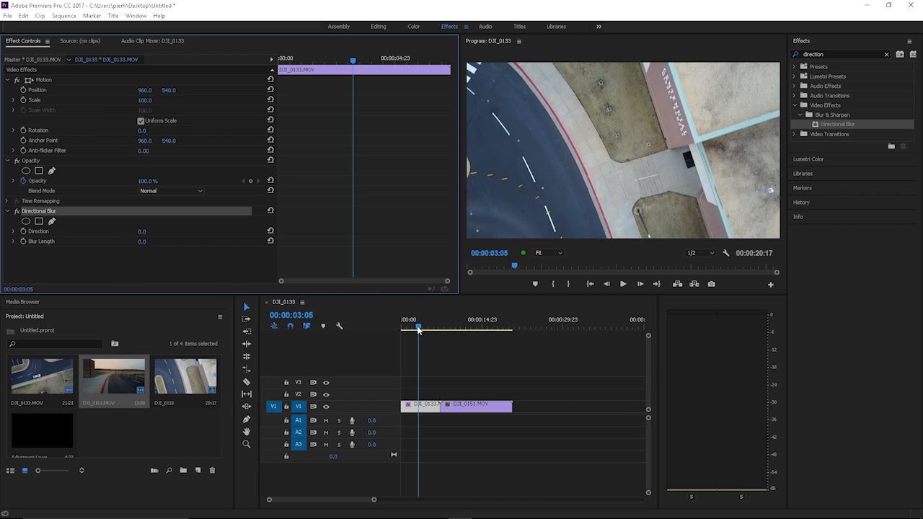
# Enable keyframing for the Directional Blur's Blur Length and Direction at 00:00:03:05.
pyautogui.moveTo(420, 328); pyautogui.dragTo(412, 329)
pyautogui.press('space')
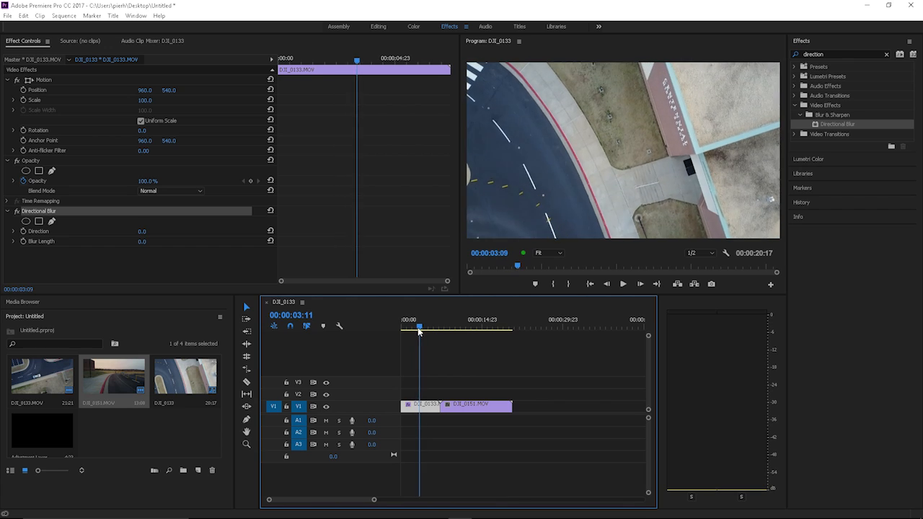
pyautogui.click(417, 329)
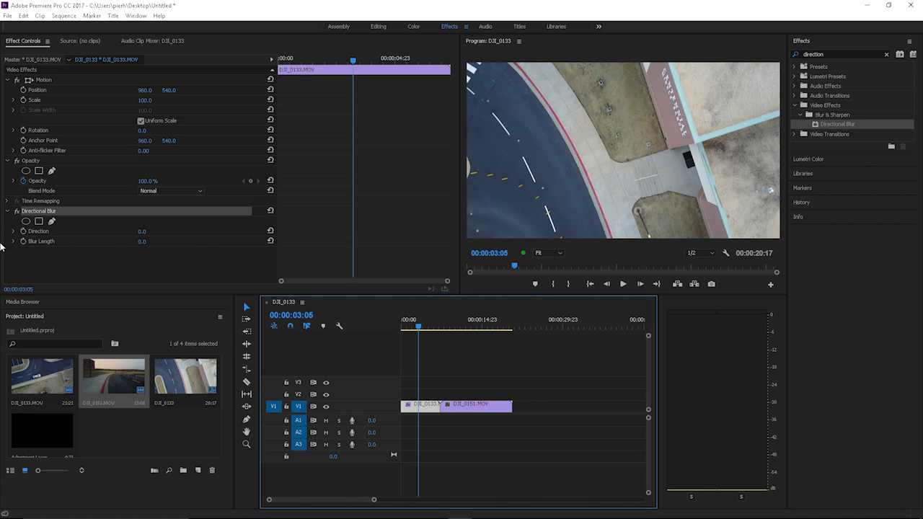
pyautogui.click(23, 242)
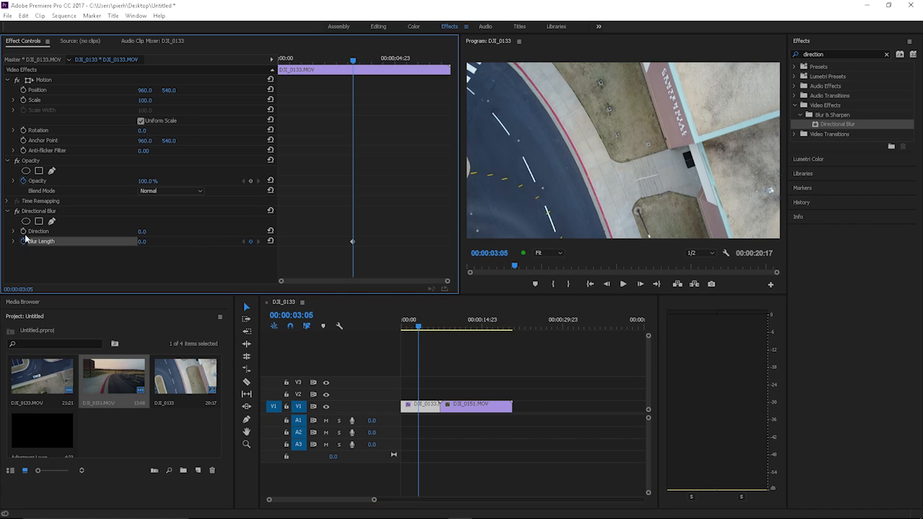
pyautogui.click(23, 232)
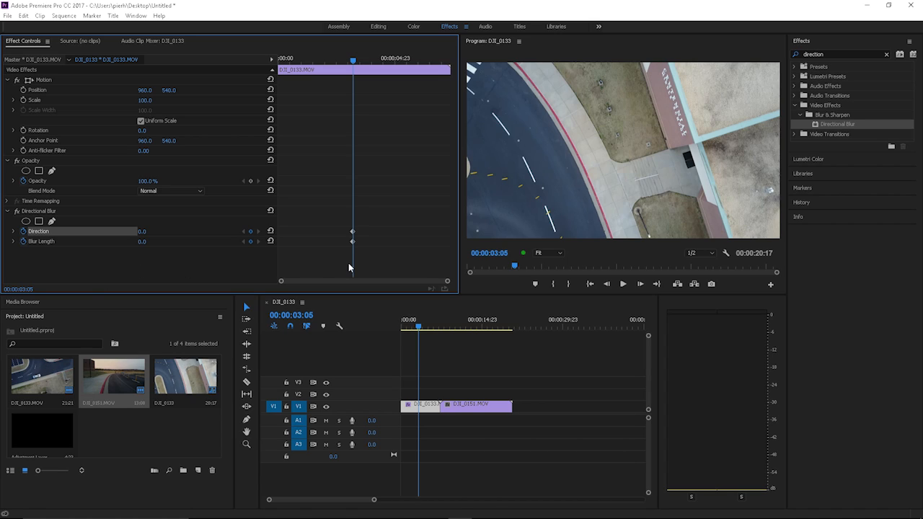
# Keyframe the Blur Length at 26 on frame 00:00:03:06 and reset it to 0 on frame 00:00:03:07.
pyautogui.press('Right')
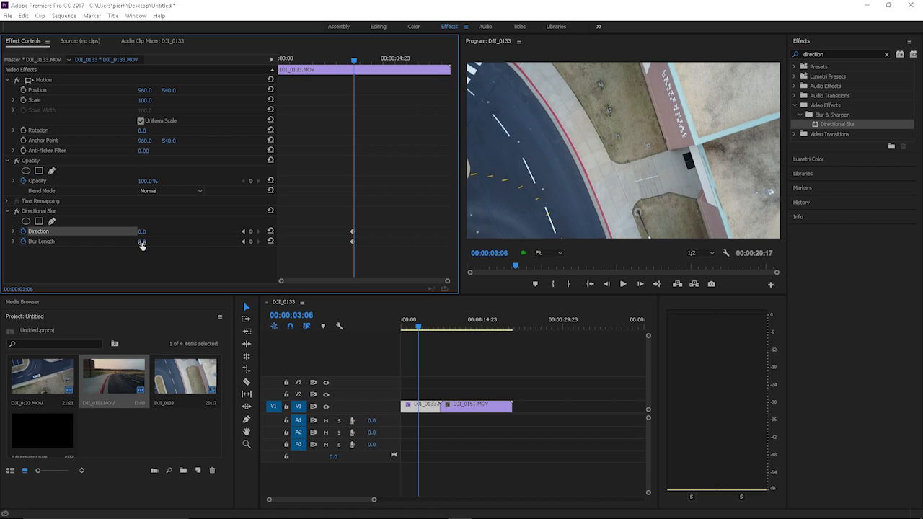
pyautogui.moveTo(142, 245); pyautogui.dragTo(161, 245)
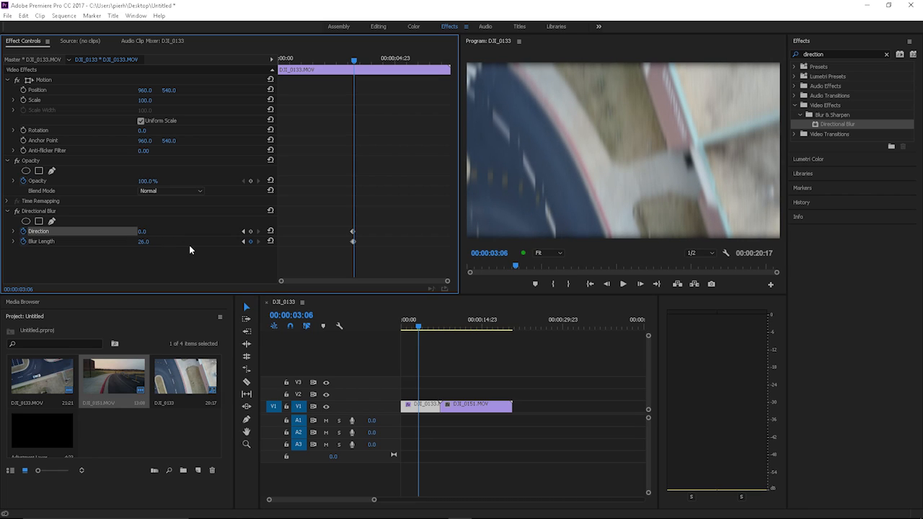
pyautogui.press('Right')
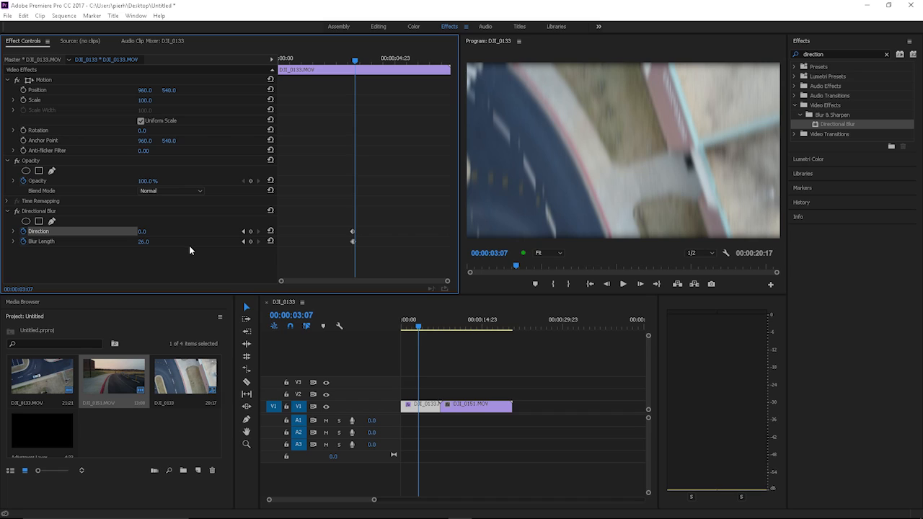
pyautogui.click(269, 241)
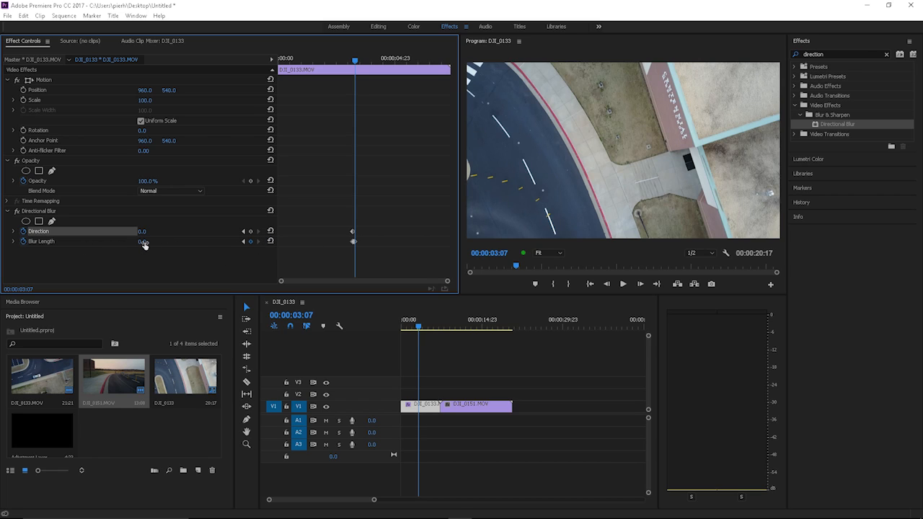
# Keyframe the Blur Length at 46 on frame 00:00:03:08 and reset it to 0 on frame 00:00:03:09.
pyautogui.press('Right')
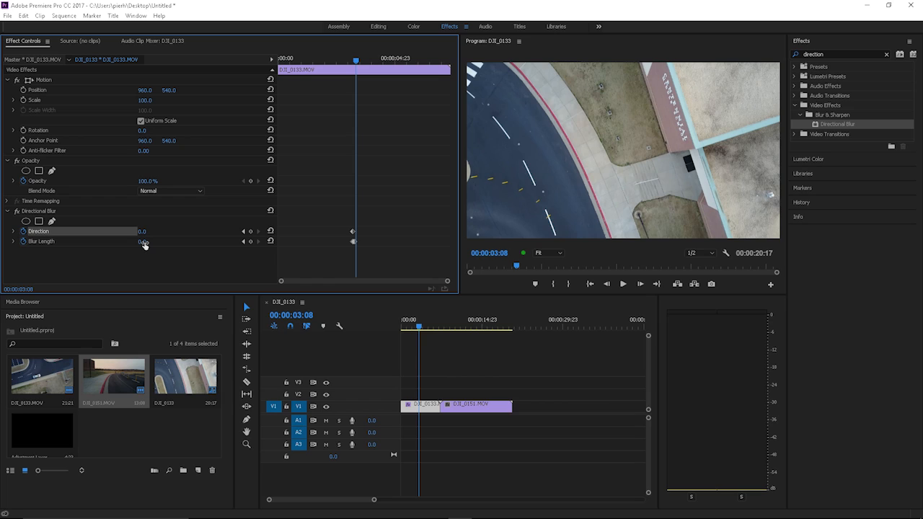
pyautogui.moveTo(144, 244); pyautogui.dragTo(187, 246)
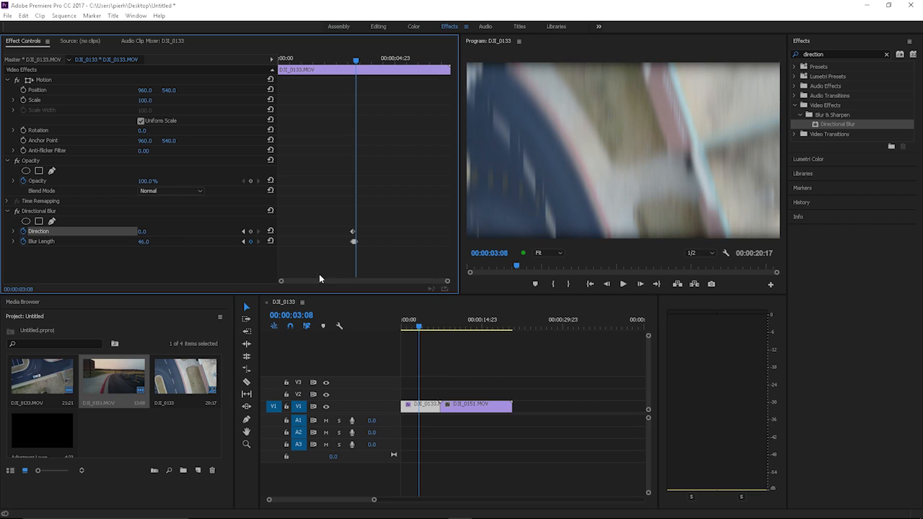
pyautogui.press('Right')
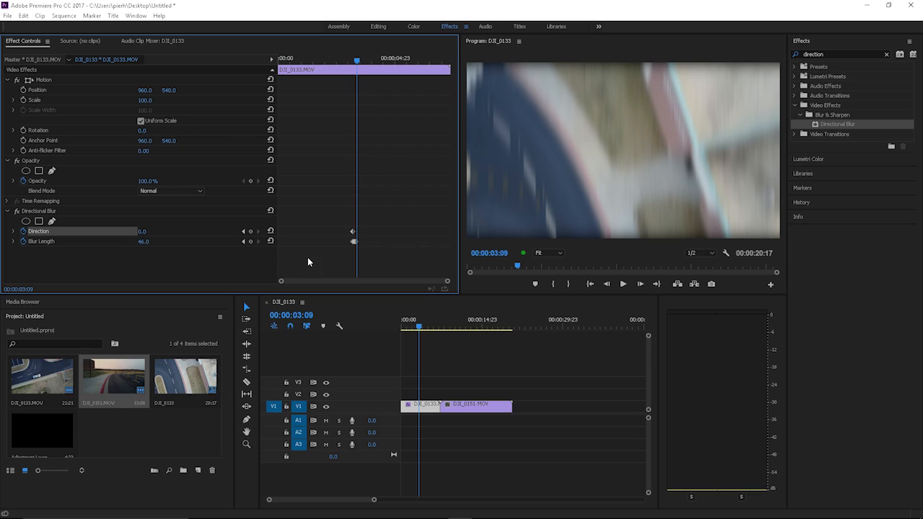
pyautogui.click(269, 241)
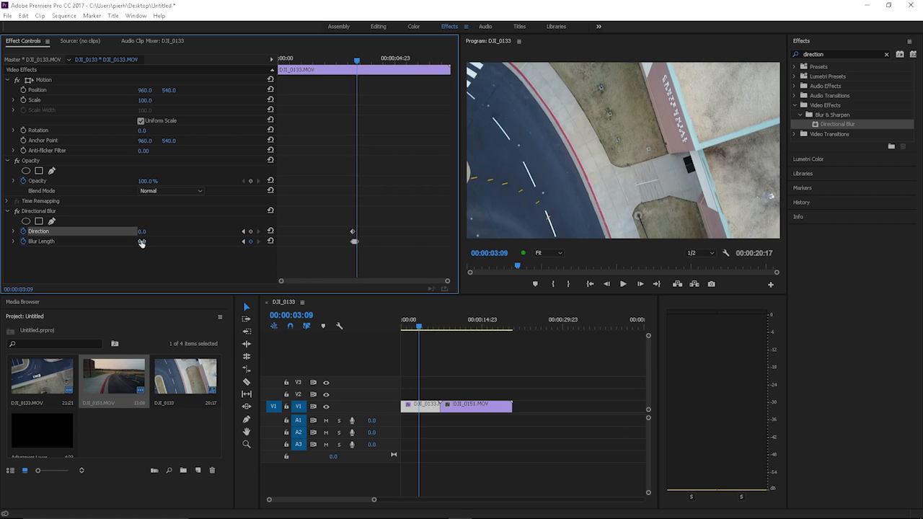
# Keyframe the Blur Length at 67 on frame 00:00:03:10 and reset it to 0 on frame 00:00:03:11.
pyautogui.press('Right')
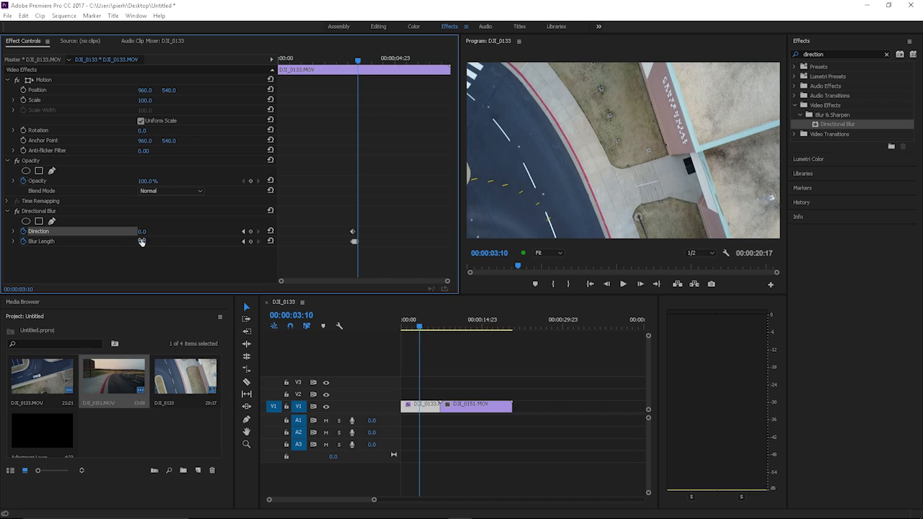
pyautogui.moveTo(148, 243); pyautogui.dragTo(191, 244)
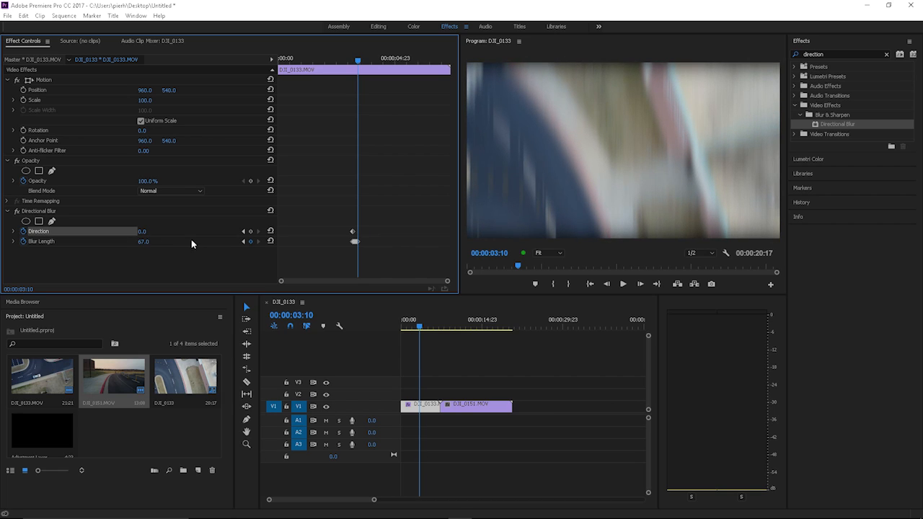
pyautogui.press('Right')
pyautogui.click(270, 241)
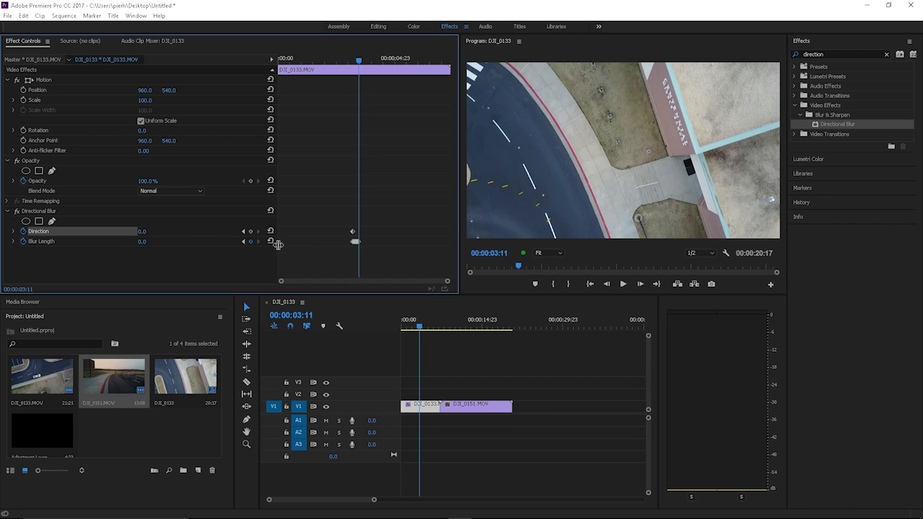
# Add a Direction keyframe of 38° at 00:00:03:11, on the last Blur Length keyframe.
pyautogui.moveTo(448, 282); pyautogui.dragTo(380, 282)
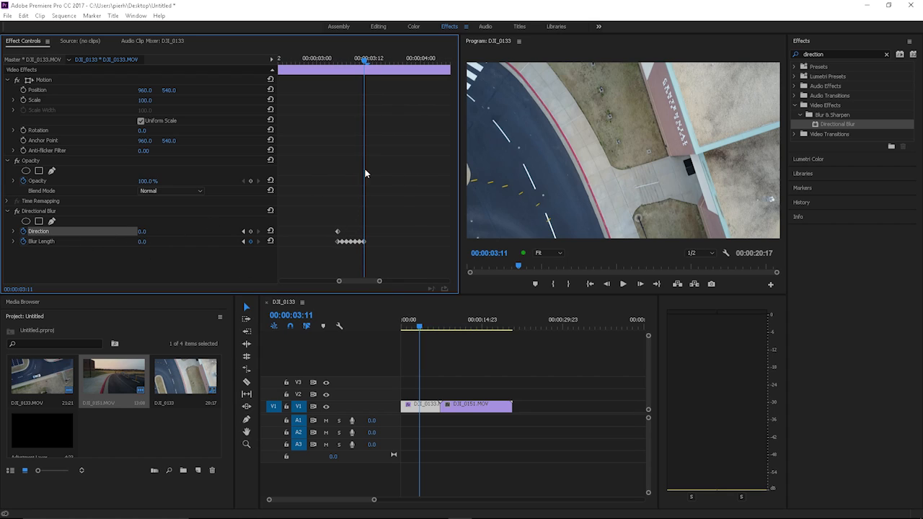
pyautogui.moveTo(367, 62); pyautogui.dragTo(339, 62)
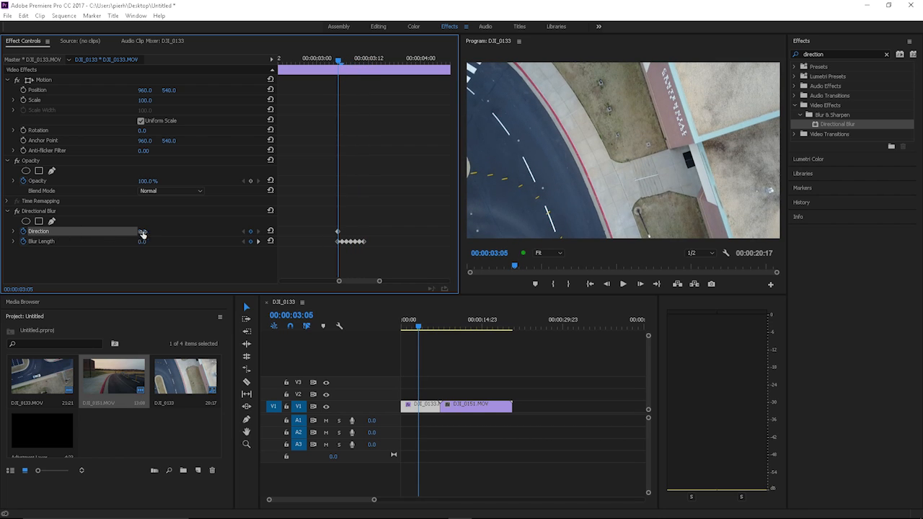
pyautogui.moveTo(339, 61); pyautogui.dragTo(365, 65)
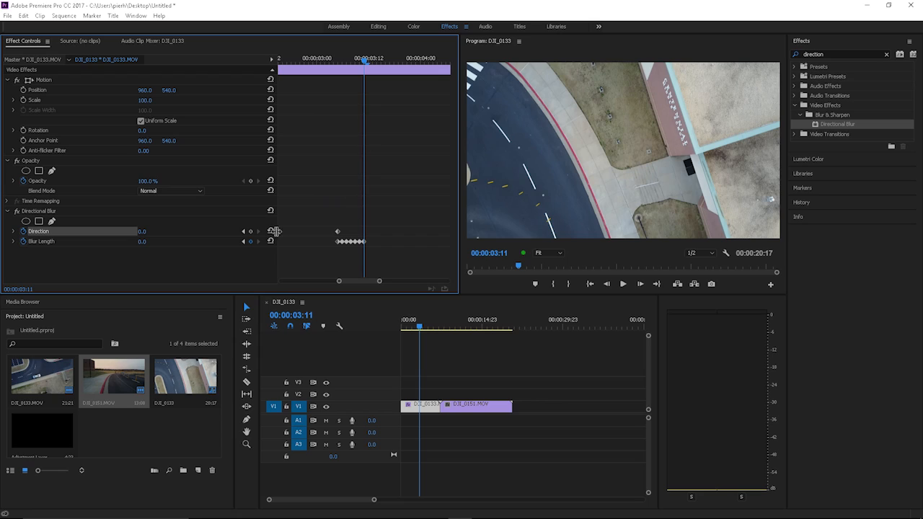
pyautogui.moveTo(140, 233)
pyautogui.mouseDown()
pyautogui.moveTo(166, 233)
pyautogui.moveTo(147, 233)
pyautogui.mouseUp()
# Play the sequence from 00:00:03:00 to preview the flickering directional blur.
pyautogui.moveTo(366, 62); pyautogui.dragTo(317, 69)
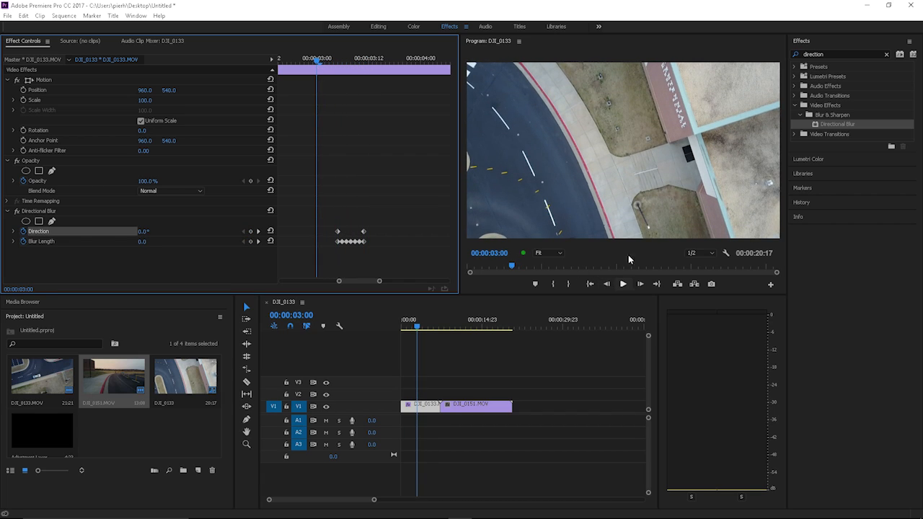
pyautogui.click(624, 284)
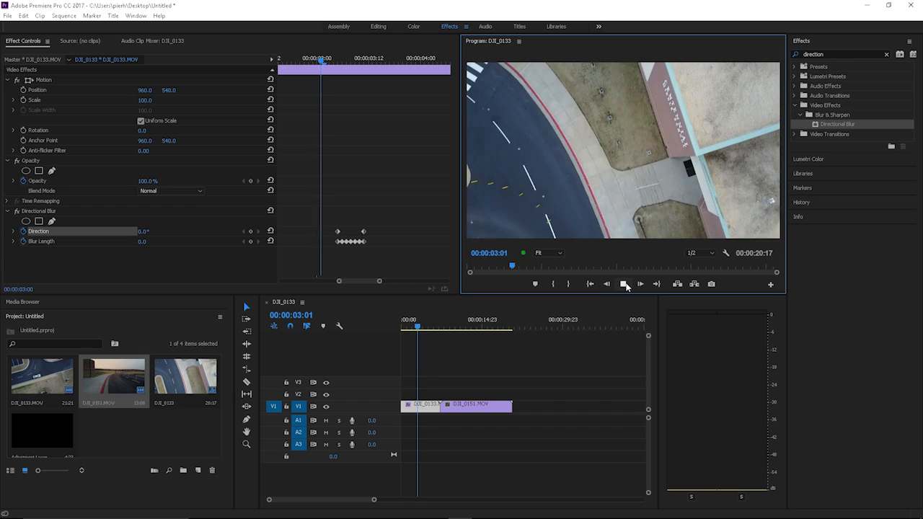
pyautogui.click(625, 284)
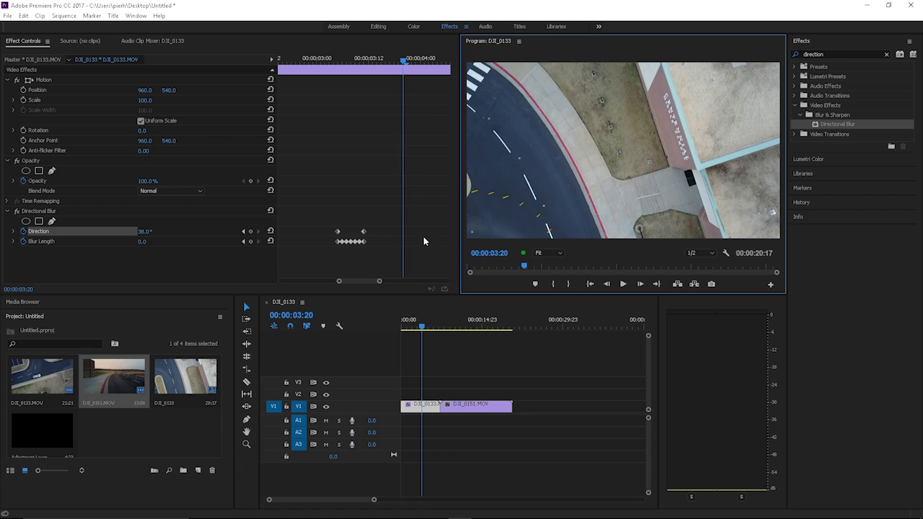
# Place the adjustment layer on track V2 over the cut between the DJI_0133.MOV and DJI_0151.MOV clips.
pyautogui.click(425, 329)
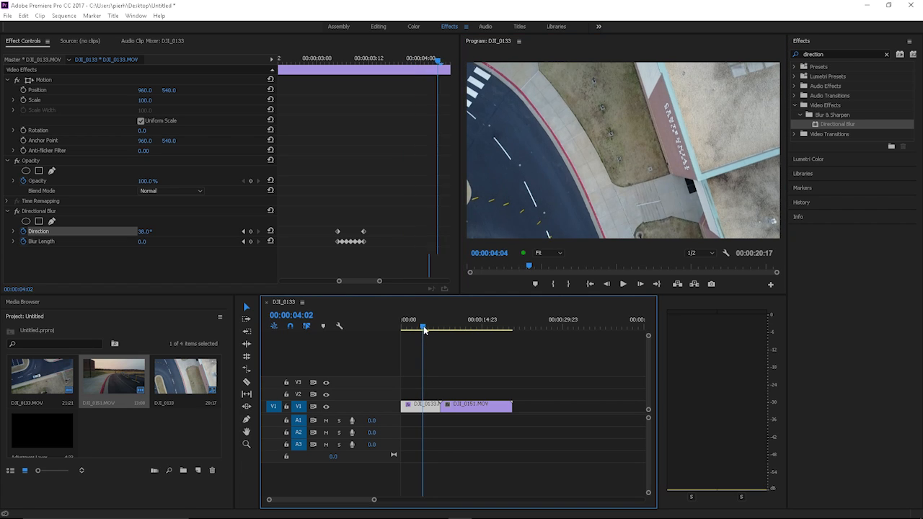
pyautogui.moveTo(424, 329); pyautogui.dragTo(440, 331)
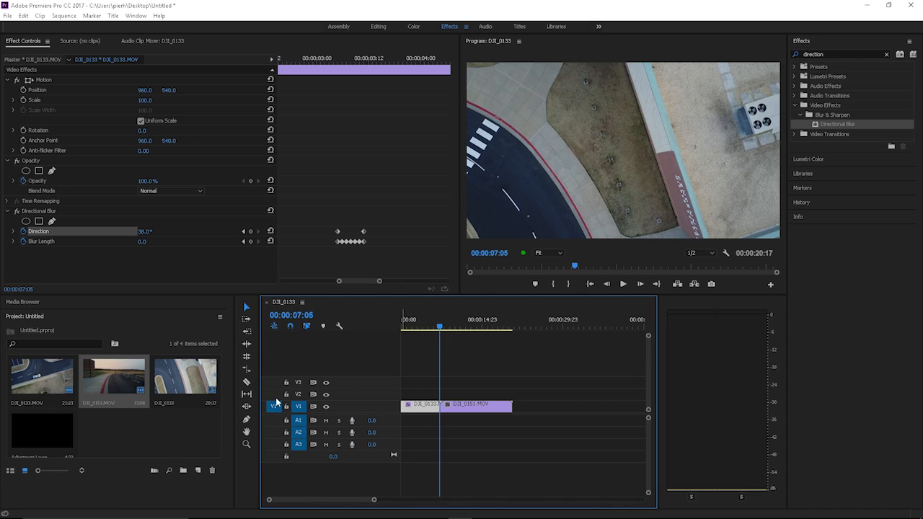
pyautogui.moveTo(46, 434); pyautogui.dragTo(430, 397)
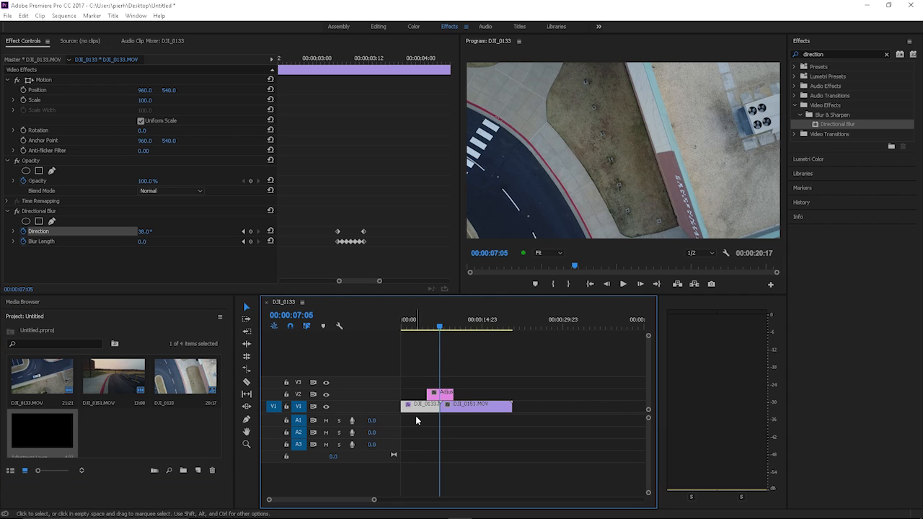
# Trim the end of the adjustment layer to 00:00:07:18, ten frames after the cut between the two clips.
pyautogui.moveTo(374, 500); pyautogui.dragTo(330, 500)
pyautogui.press('Right')
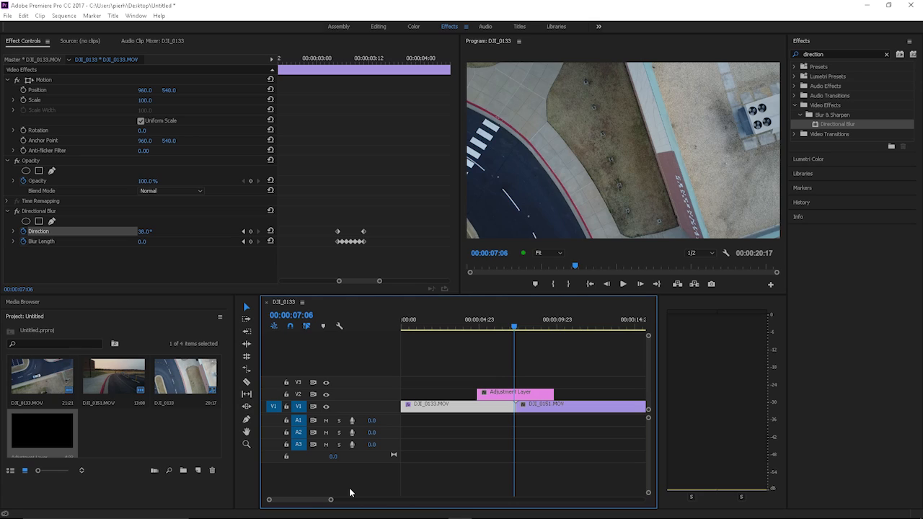
pyautogui.press('Right')
pyautogui.press('Right')
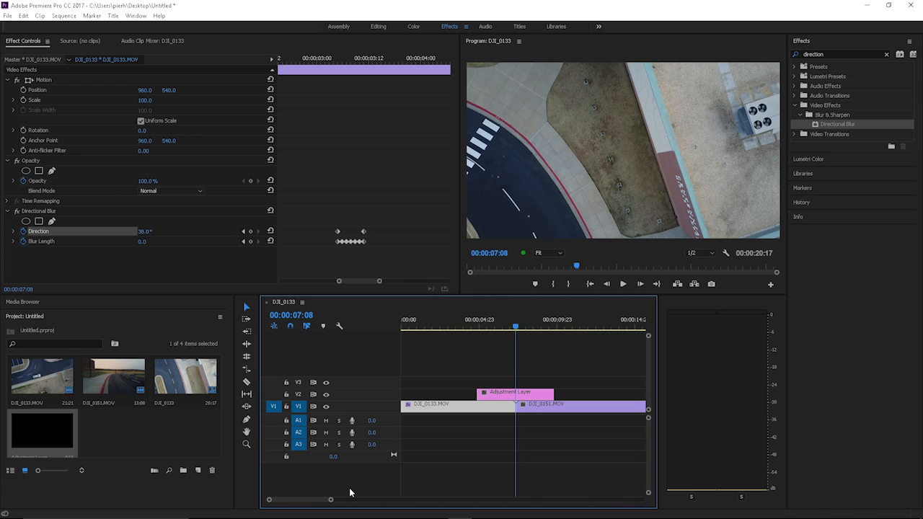
pyautogui.hotkey('shift', 'Right')
pyautogui.hotkey('shift', 'Right')
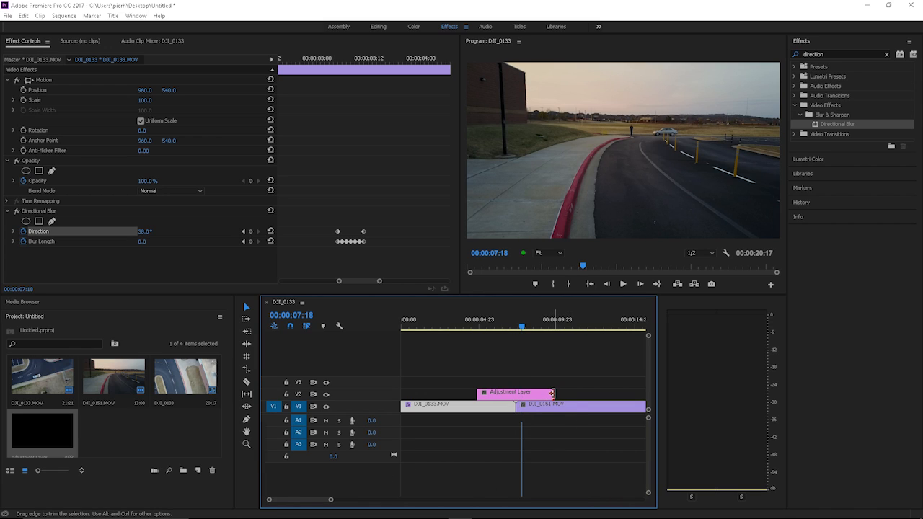
pyautogui.moveTo(553, 394); pyautogui.dragTo(522, 394)
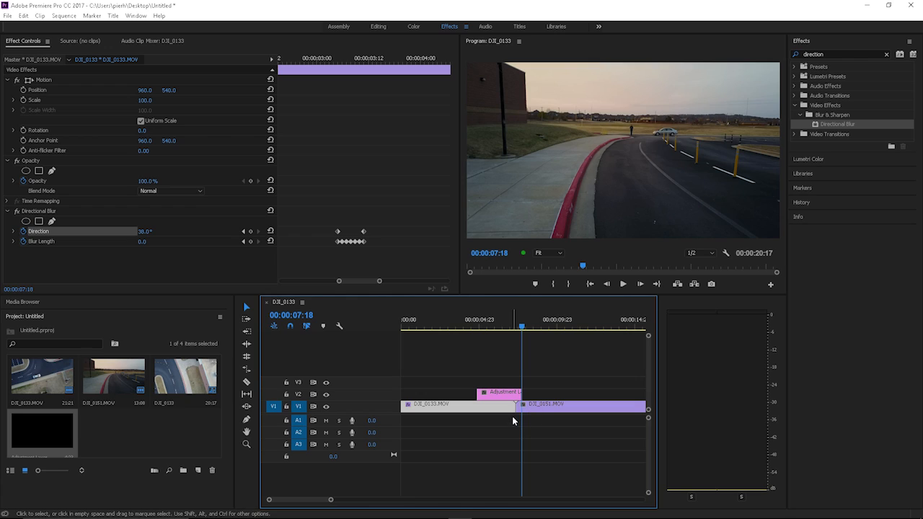
# Trim the start of the adjustment layer to 00:00:06:22, ten frames before the cut between the two clips.
pyautogui.hotkey('shift', 'Left')
pyautogui.hotkey('shift', 'Left')
pyautogui.hotkey('shift', 'Left')
pyautogui.hotkey('shift', 'Left')
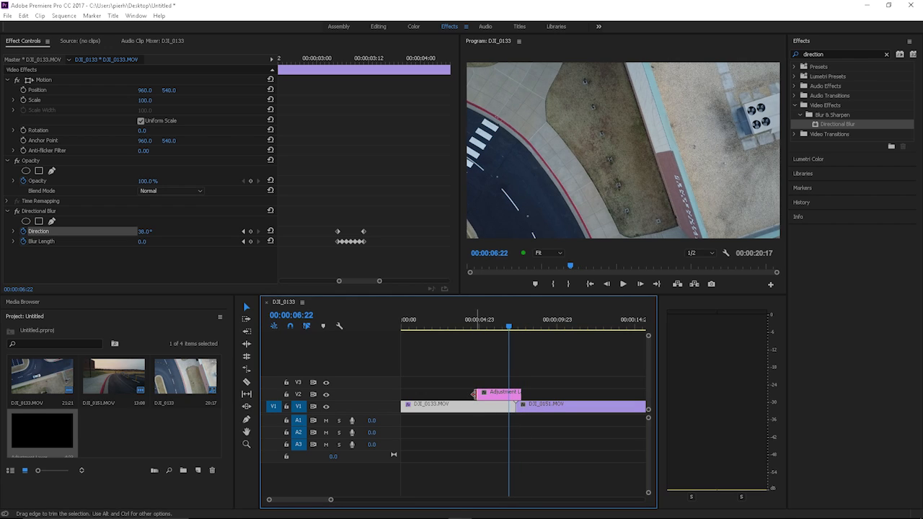
pyautogui.moveTo(476, 393); pyautogui.dragTo(514, 393)
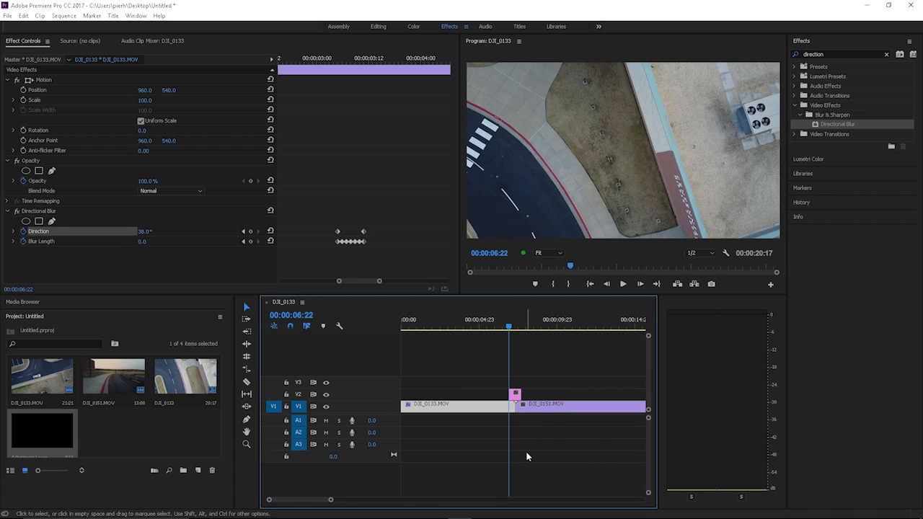
# Move the playhead to the cut at 00:00:07:09 and apply Directional Blur to the adjustment layer on V2.
pyautogui.click(511, 328)
pyautogui.moveTo(512, 328); pyautogui.dragTo(516, 328)
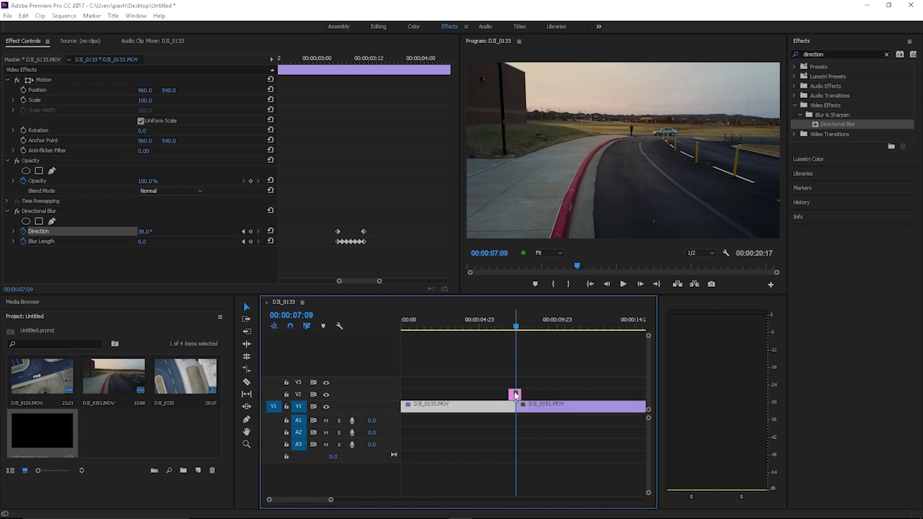
pyautogui.moveTo(330, 500); pyautogui.dragTo(304, 499)
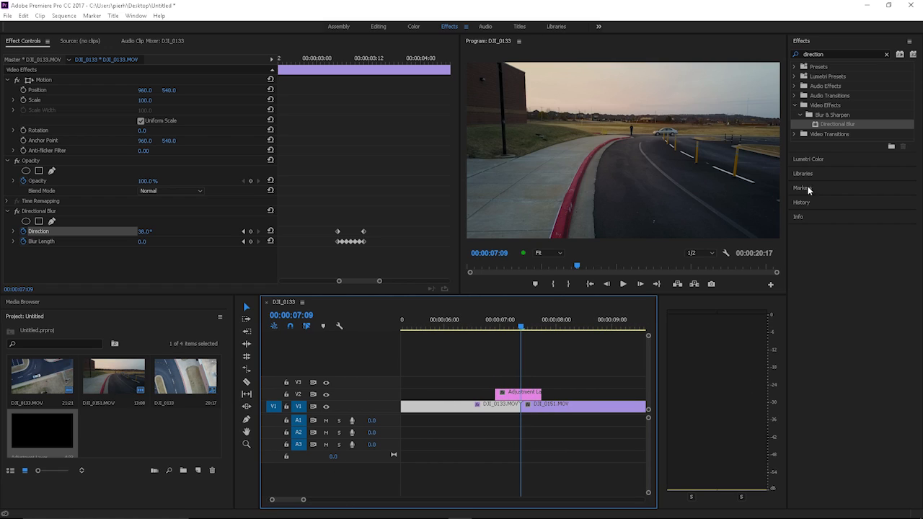
pyautogui.moveTo(839, 127); pyautogui.dragTo(519, 397)
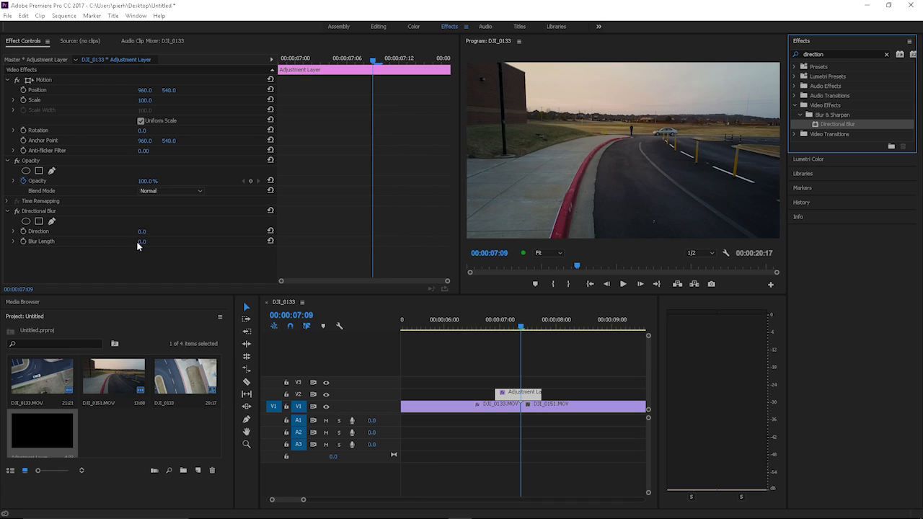
# Keyframe the adjustment layer's Blur Length at 27 on 00:00:07:09 and 0 one frame after it.
pyautogui.click(23, 242)
pyautogui.moveTo(152, 245); pyautogui.dragTo(150, 242)
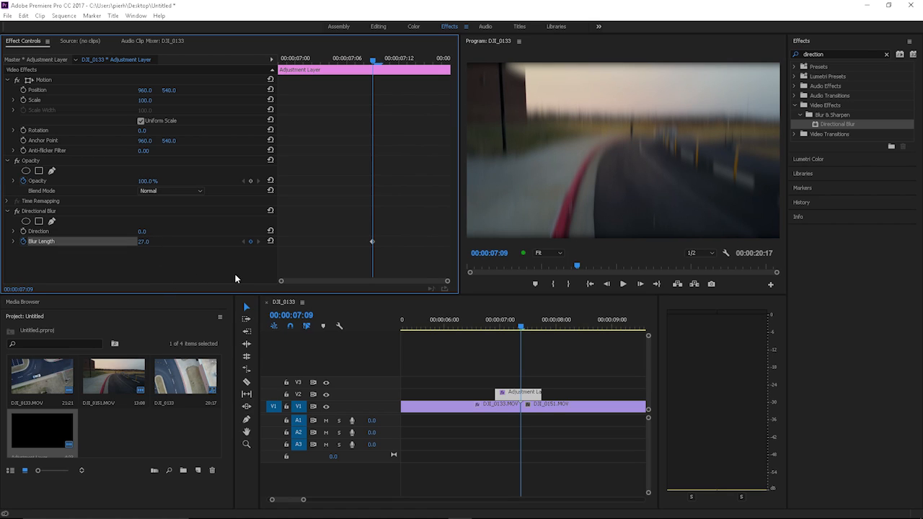
pyautogui.press('Right')
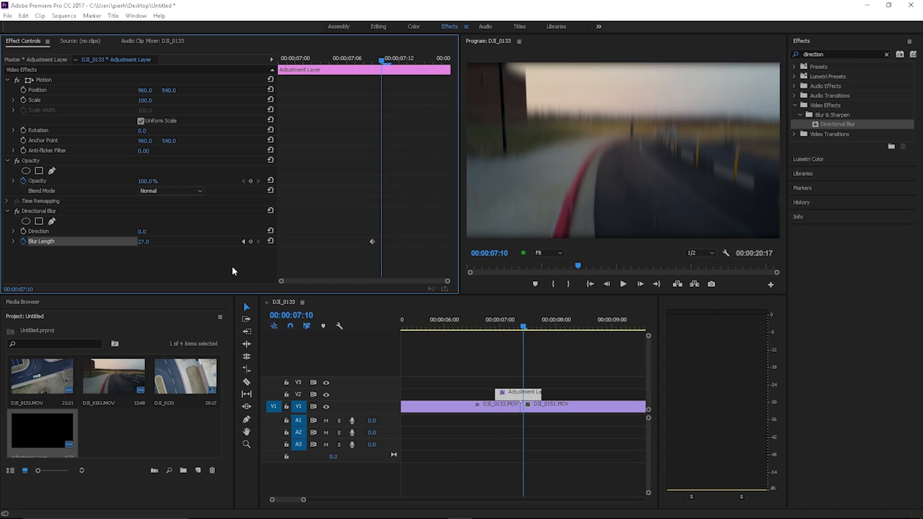
pyautogui.click(271, 241)
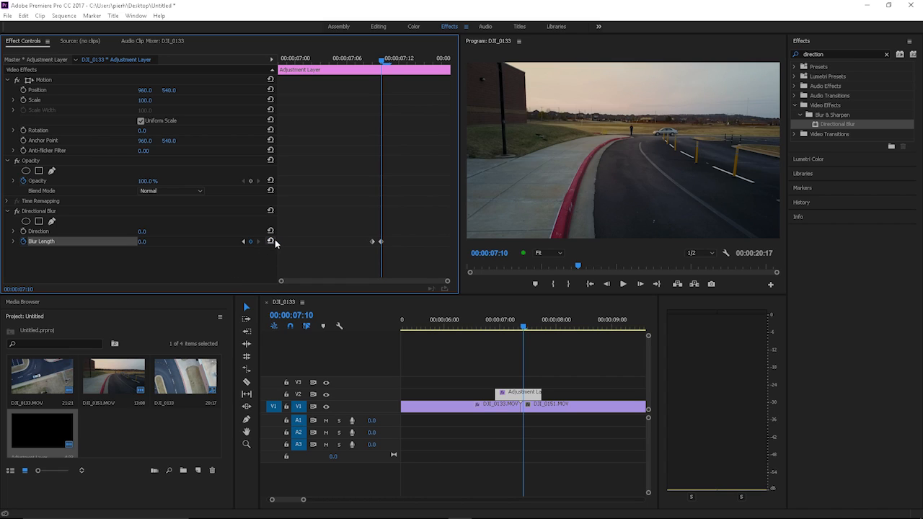
# Add Blur Length keyframes of 47 at 00:00:07:11 and 0 at 00:00:07:12.
pyautogui.press('Right')
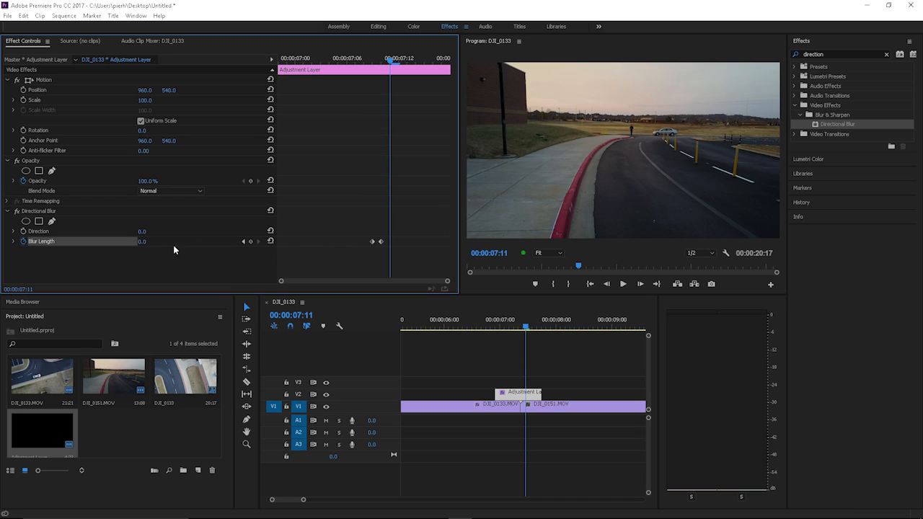
pyautogui.moveTo(150, 244); pyautogui.dragTo(183, 243)
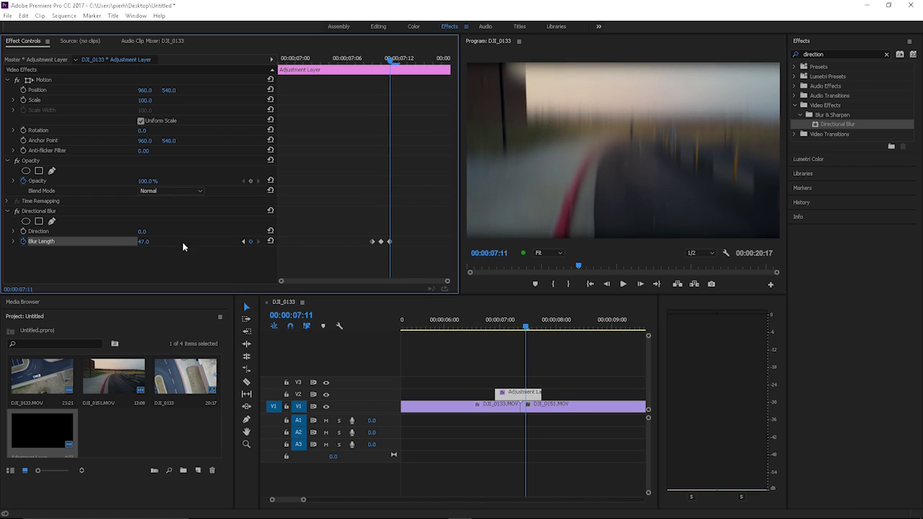
pyautogui.press('Right')
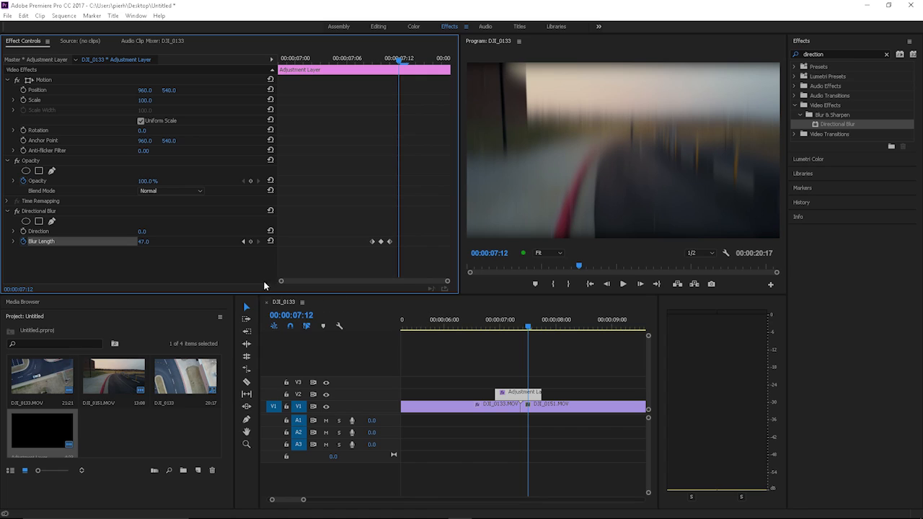
pyautogui.click(271, 242)
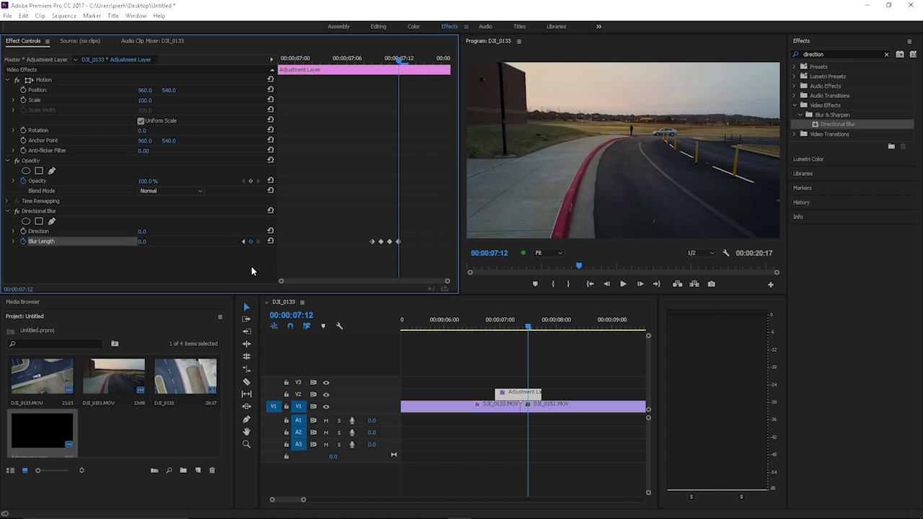
# Add Blur Length keyframes of 60 at 00:00:07:13 and 0 at 00:00:07:14.
pyautogui.press('Right')
pyautogui.moveTo(143, 244); pyautogui.dragTo(192, 245)
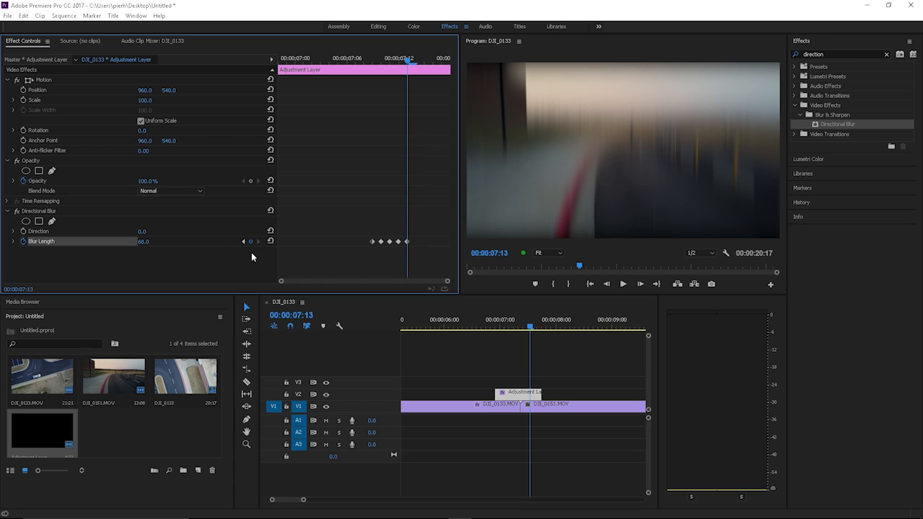
pyautogui.press('Right')
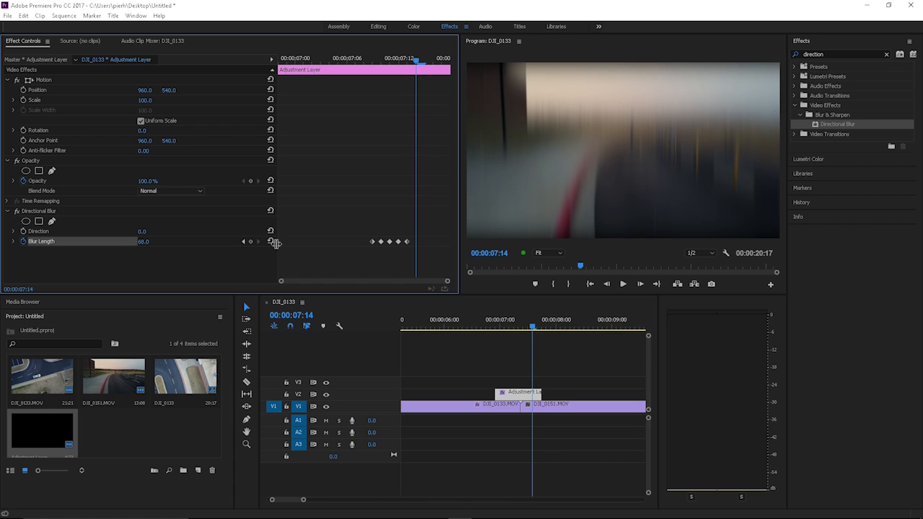
pyautogui.click(271, 242)
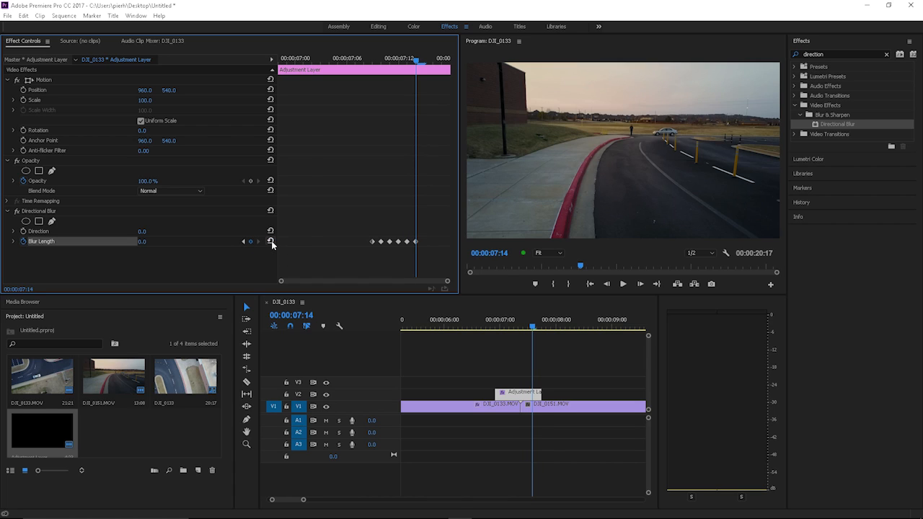
# Add a Blur Length keyframe of 0 at 00:00:07:08, one frame before the cut.
pyautogui.press('Left')
pyautogui.press('Left')
pyautogui.press('Left')
pyautogui.press('Left')
pyautogui.press('Left')
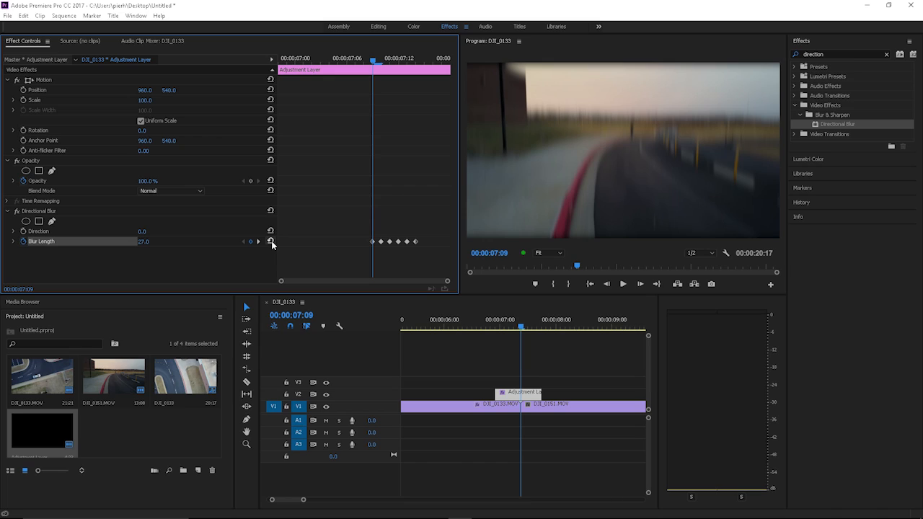
pyautogui.press('Left')
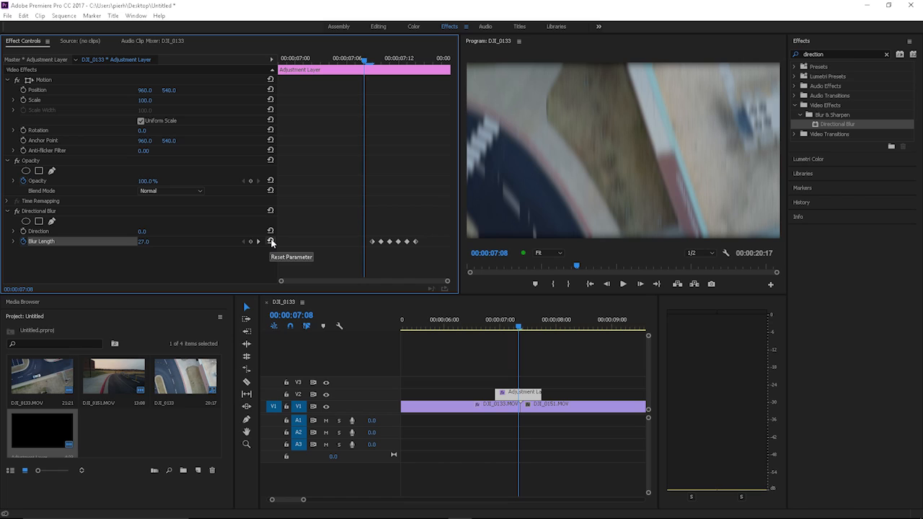
pyautogui.click(271, 241)
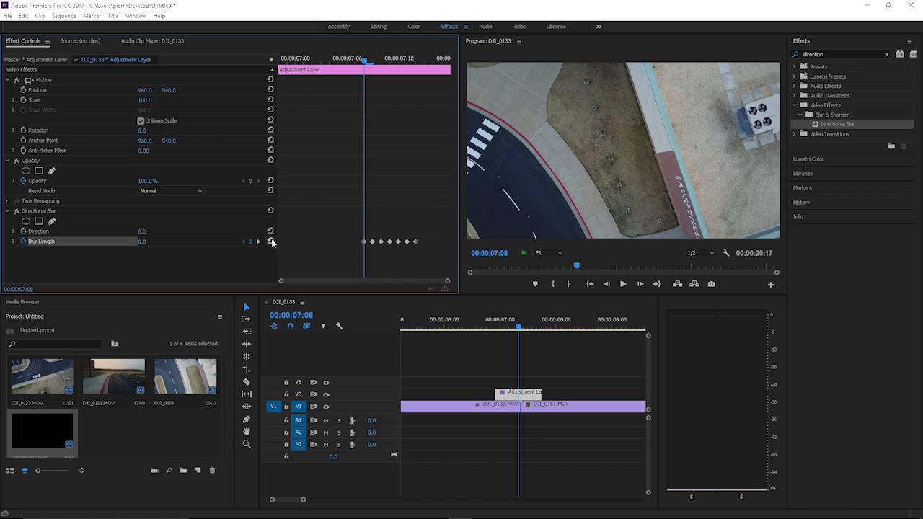
# Add Blur Length keyframes of 42 at 00:00:07:07 and 0 at 00:00:07:06.
pyautogui.press('Left')
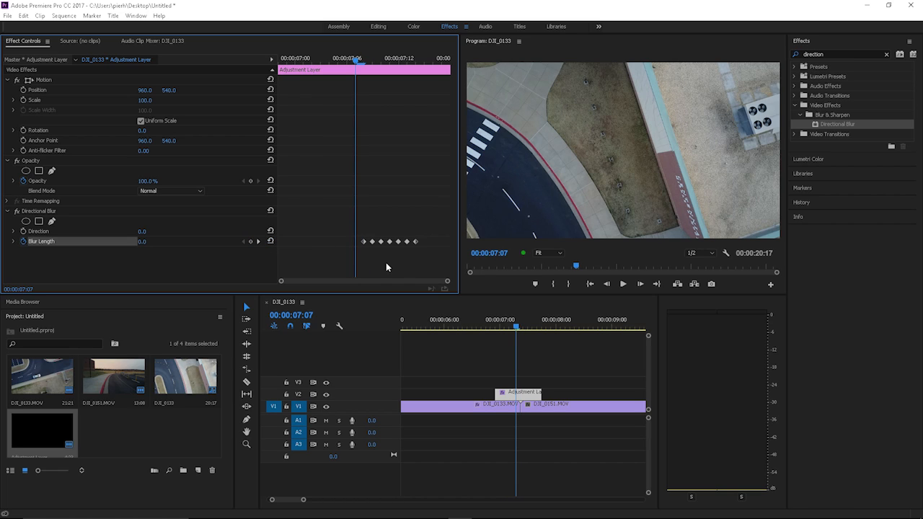
pyautogui.moveTo(138, 241); pyautogui.dragTo(170, 244)
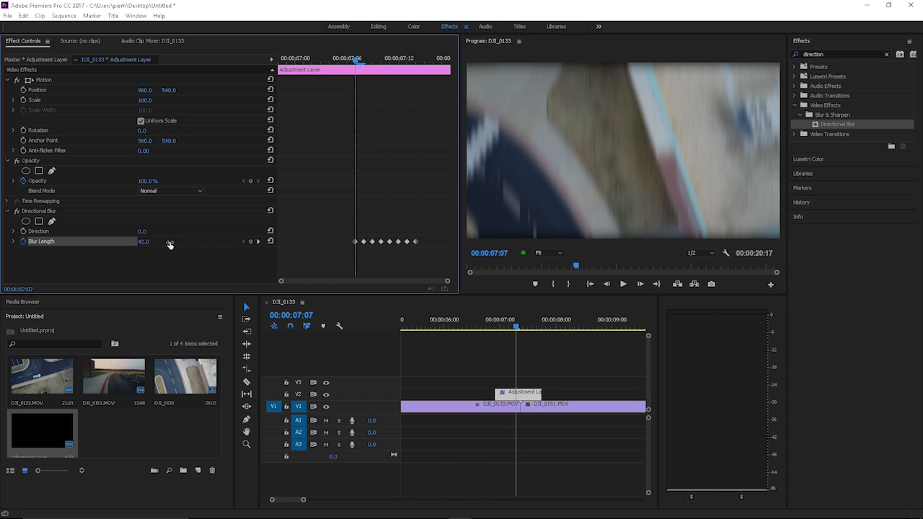
pyautogui.press('Left')
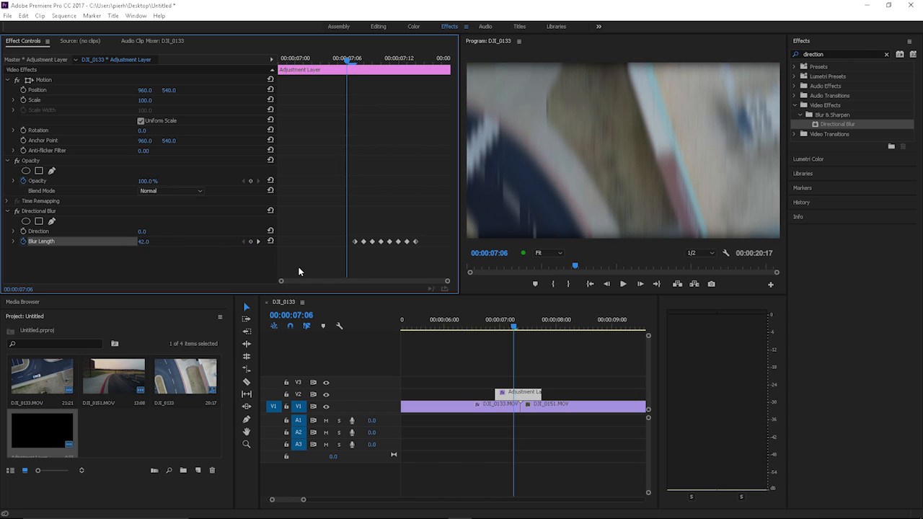
pyautogui.click(270, 241)
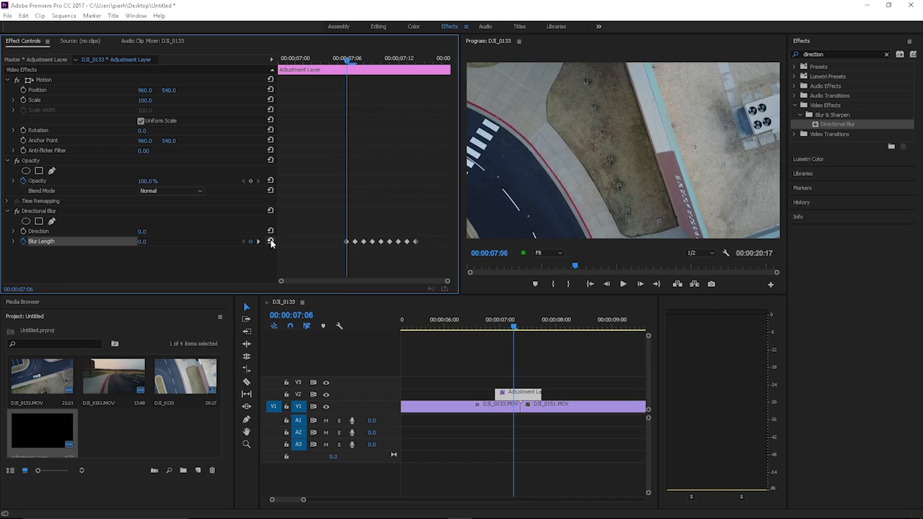
pyautogui.moveTo(143, 243); pyautogui.dragTo(144, 244)
pyautogui.click(271, 242)
# Add Blur Length keyframes of 74 at 00:00:07:05 and 0 at 00:00:07:04.
pyautogui.moveTo(349, 62)
pyautogui.mouseDown()
pyautogui.moveTo(373, 71)
pyautogui.moveTo(341, 77)
pyautogui.mouseUp()
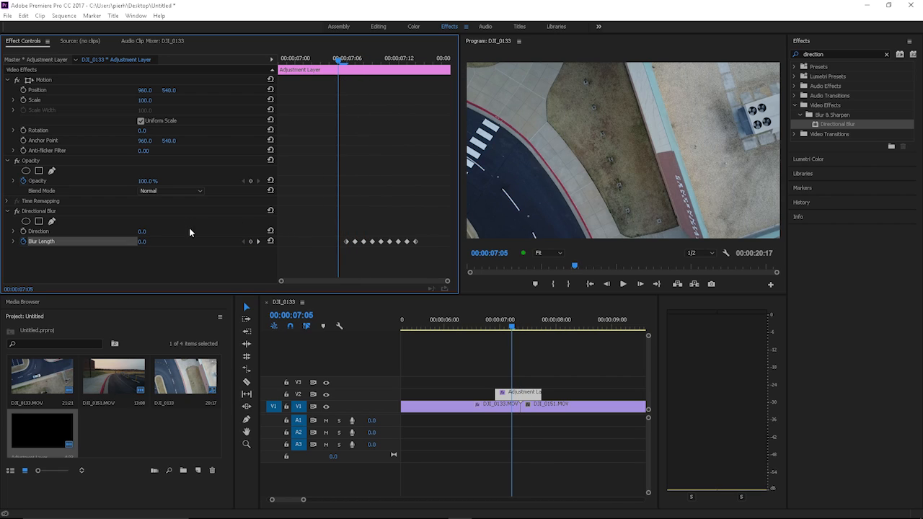
pyautogui.moveTo(142, 242); pyautogui.dragTo(184, 246)
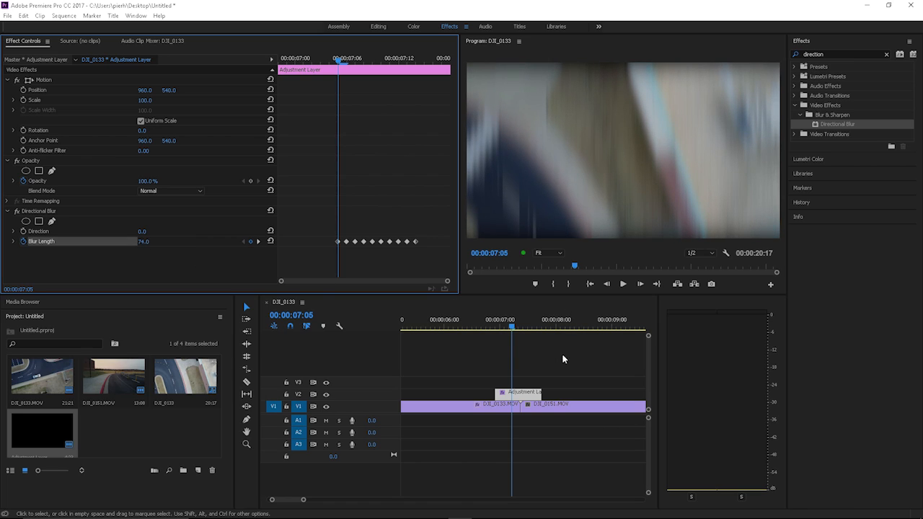
pyautogui.press('Left')
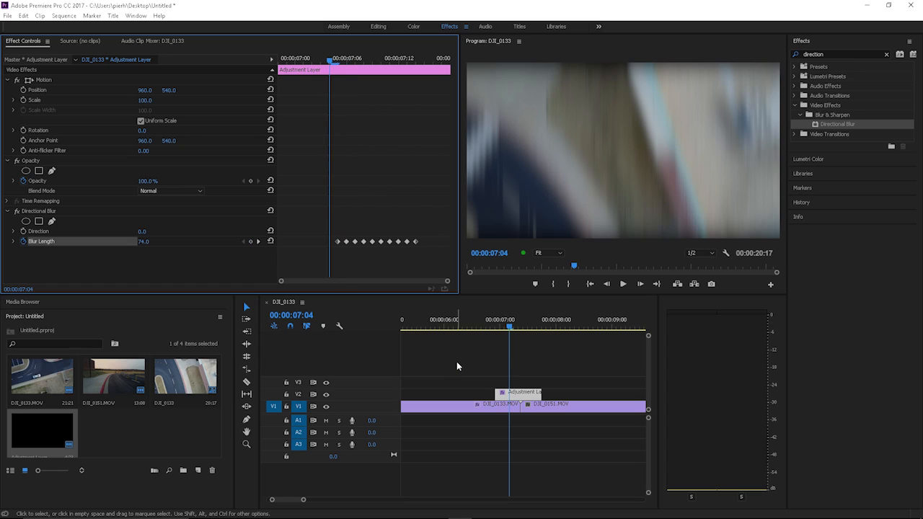
pyautogui.click(271, 241)
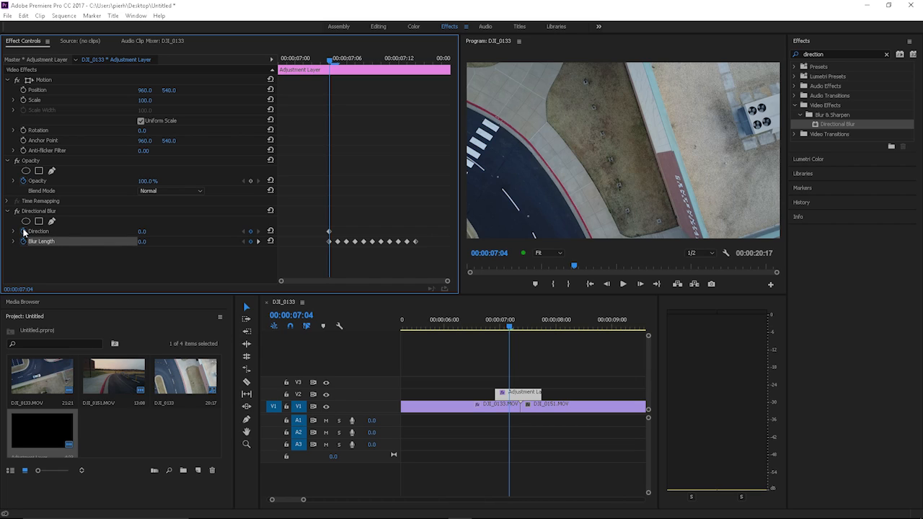
# Keyframe the blur's Direction from 0° at 00:00:07:04 to 32° at 00:00:07:14, the last Blur Length keyframe.
pyautogui.click(23, 231)
pyautogui.moveTo(330, 59); pyautogui.dragTo(415, 83)
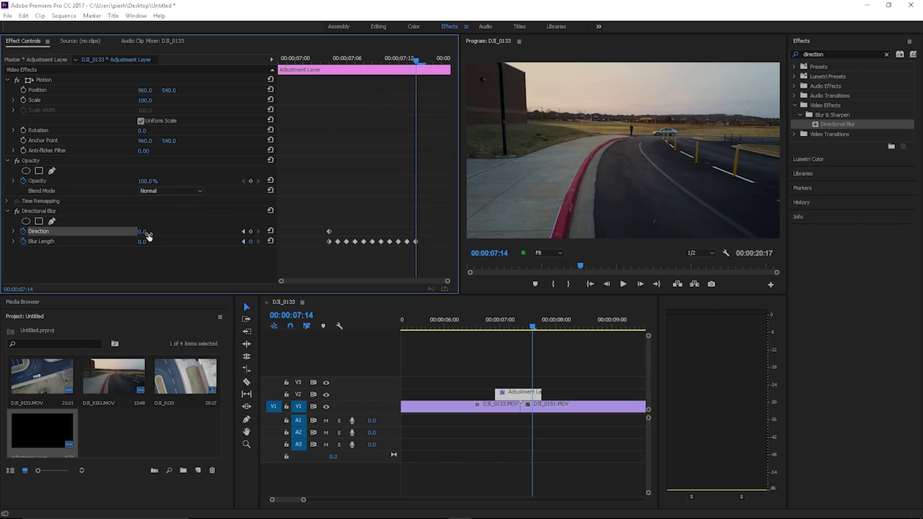
pyautogui.moveTo(142, 234); pyautogui.dragTo(250, 205)
# Play the sequence from 00:00:06:12 past the cut to preview the directional blur transition.
pyautogui.moveTo(570, 329); pyautogui.dragTo(471, 330)
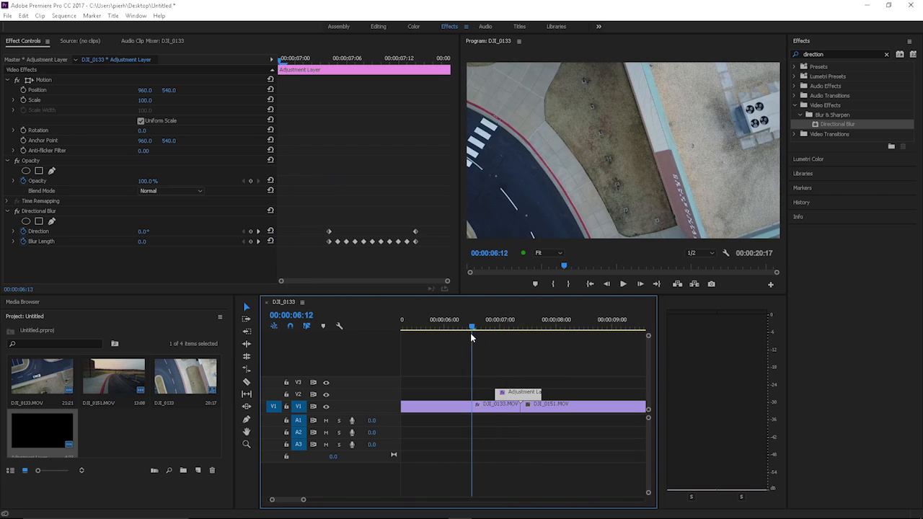
pyautogui.click(623, 284)
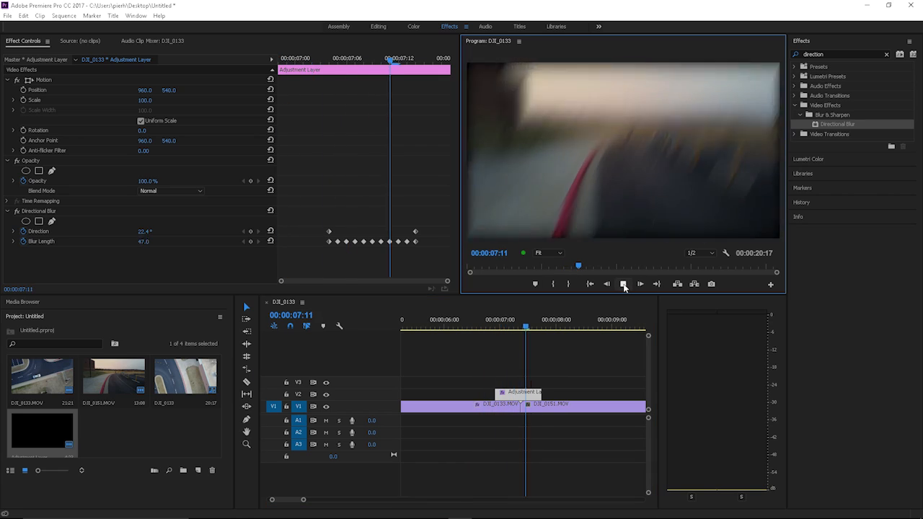
pyautogui.click(624, 285)
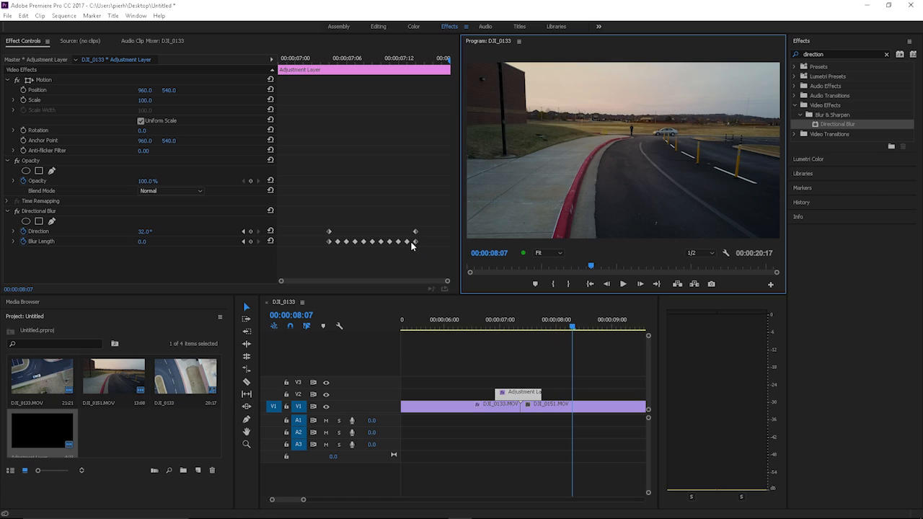